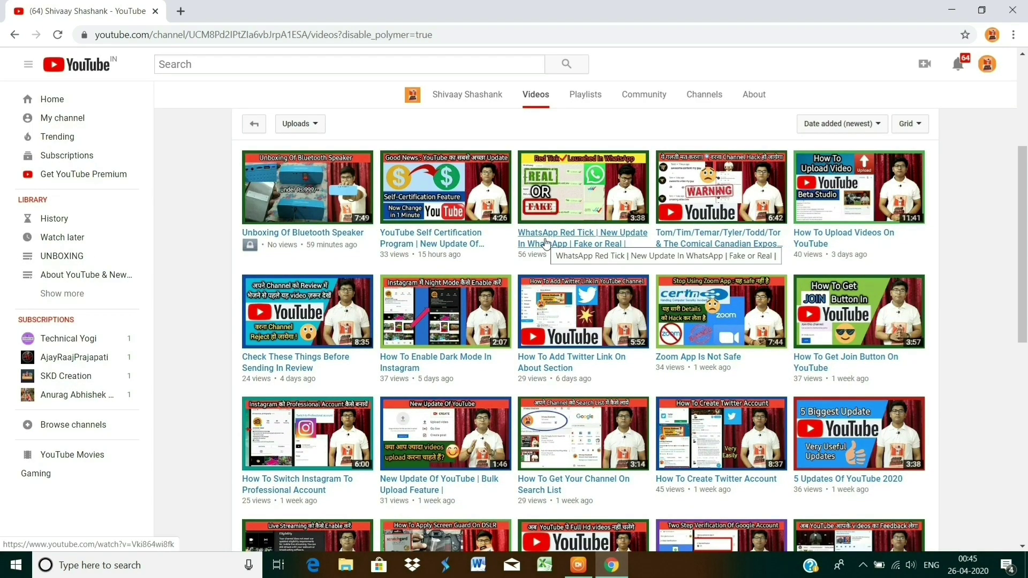
Step: Open the channel's Video Manager and bring up the copyright claim details for the Unboxing Of Bluetooth Speaker video
scroll(546, 242, up, 4)
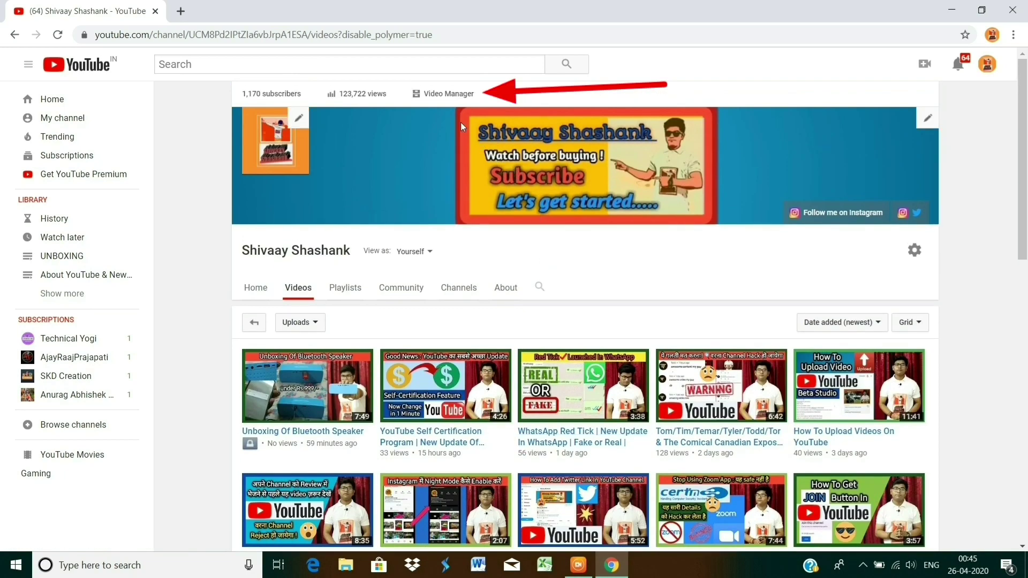
click(446, 99)
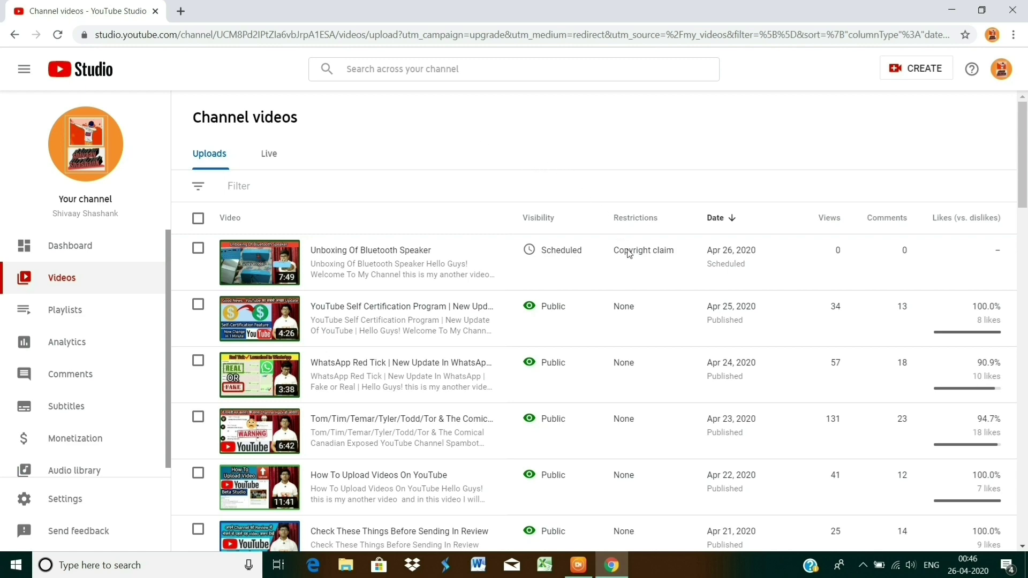
mouse_move(630, 254)
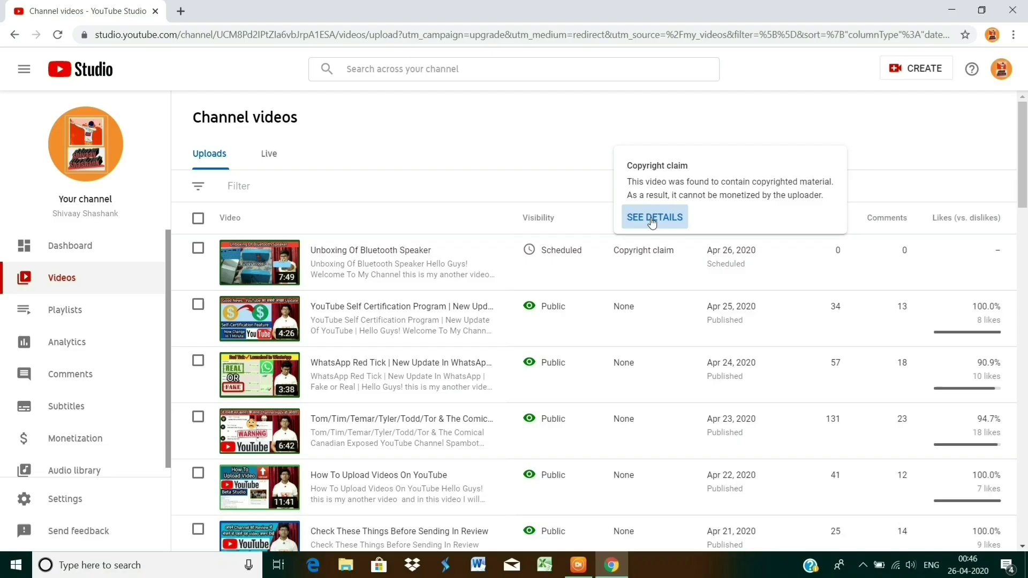
mouse_move(652, 218)
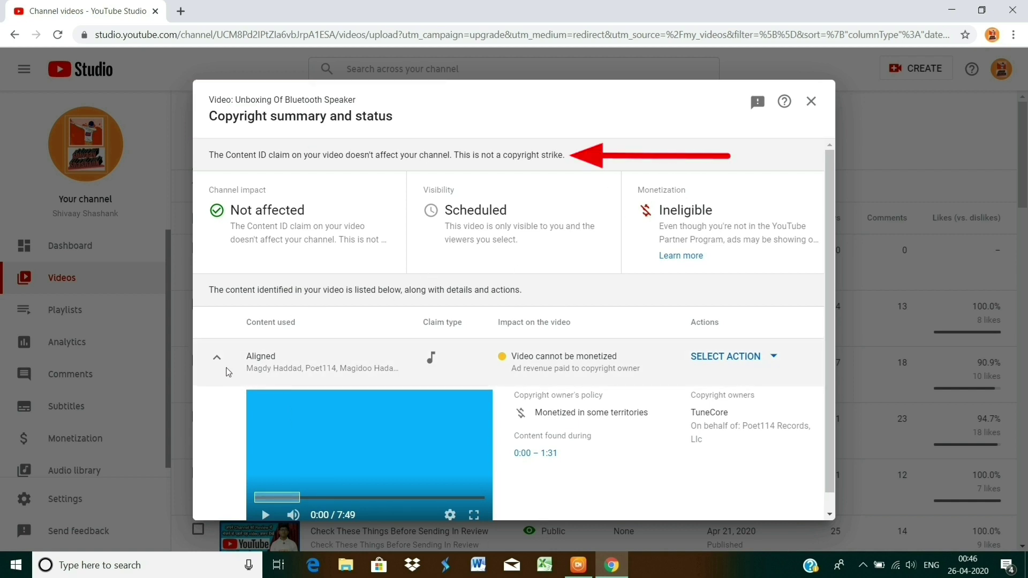
Step: Play the claimed video preview in the Aligned claim's expanded details and set the system volume to 84
click(216, 358)
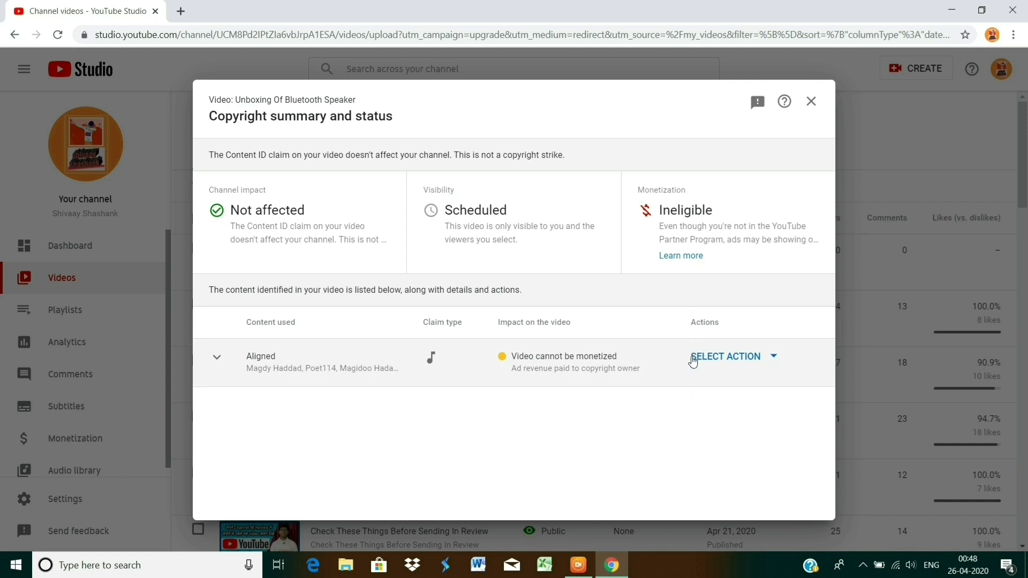
click(218, 359)
scroll(335, 416, down, 1)
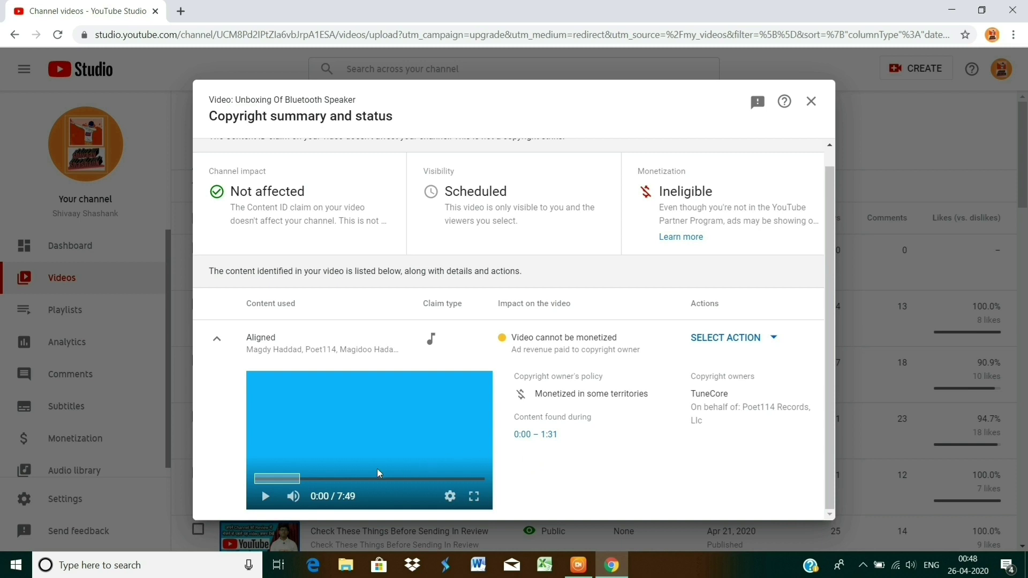
click(265, 497)
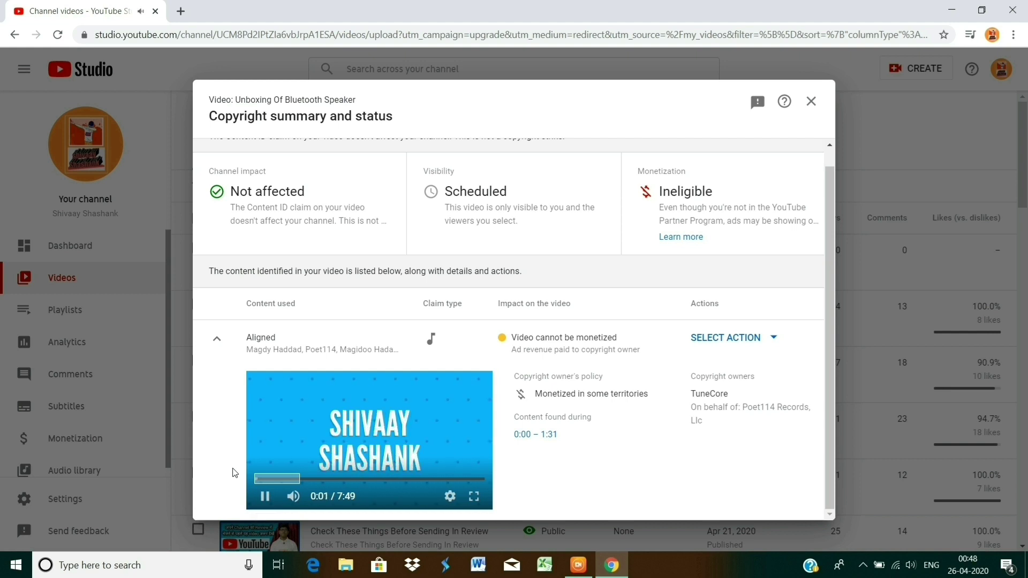
key(XF86AudioRaiseVolume)
key(XF86AudioRaiseVolume)
key(XF86AudioRaiseVolume)
key(XF86AudioRaiseVolume)
key(XF86AudioRaiseVolume)
key(XF86AudioRaiseVolume)
key(XF86AudioRaiseVolume)
key(XF86AudioRaiseVolume)
key(XF86AudioRaiseVolume)
key(XF86AudioRaiseVolume)
key(XF86AudioRaiseVolume)
key(XF86AudioRaiseVolume)
key(XF86AudioRaiseVolume)
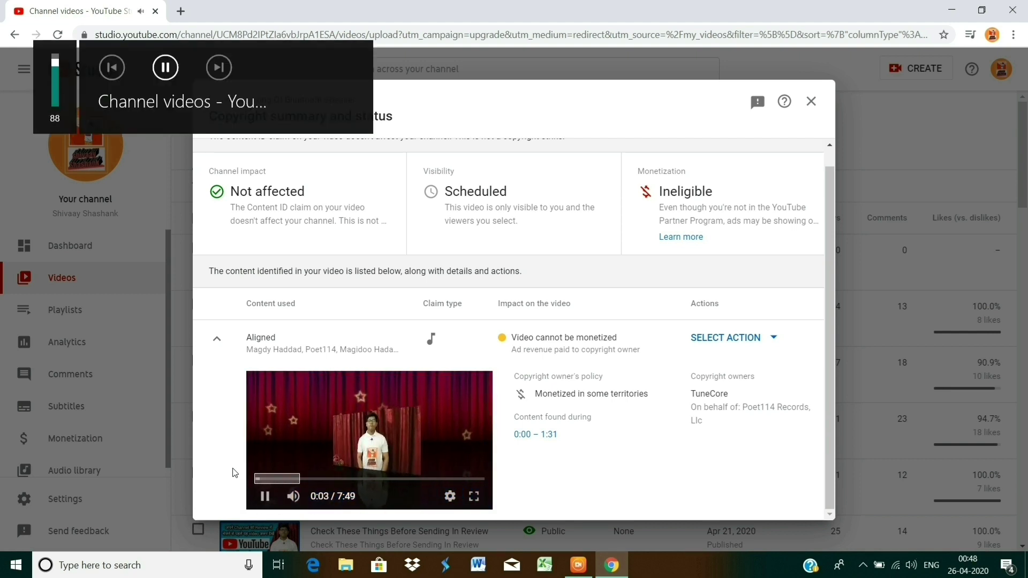
key(XF86AudioLowerVolume)
key(XF86AudioLowerVolume)
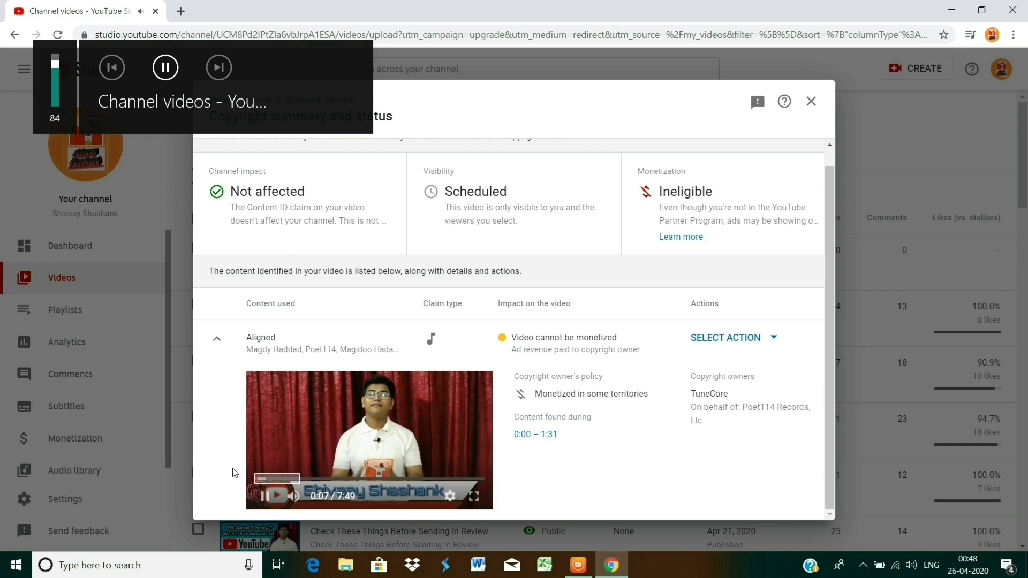
Step: Skip ahead within the claimed segment of the preview, pause playback, and return to about 0:05
click(268, 480)
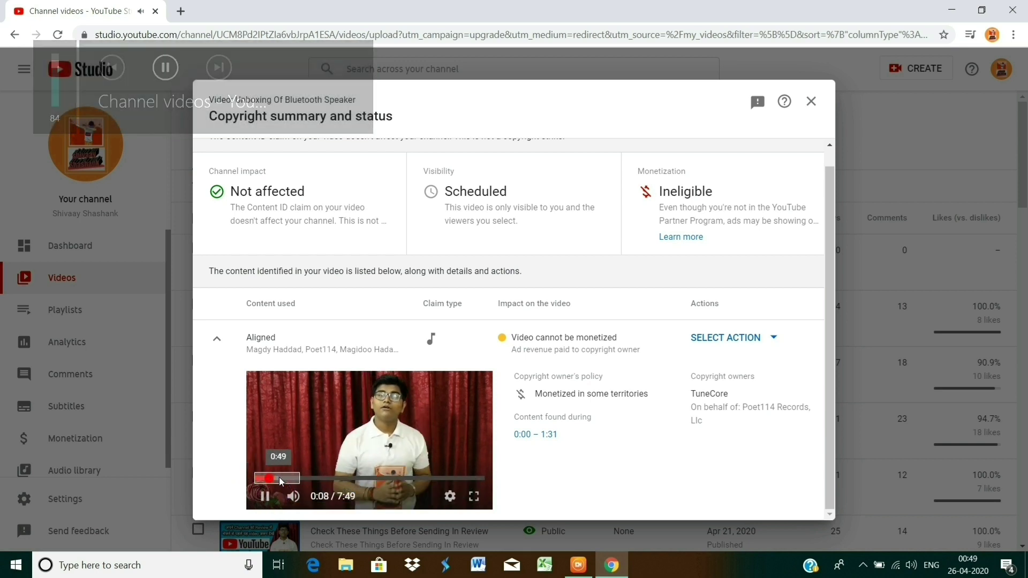
click(284, 482)
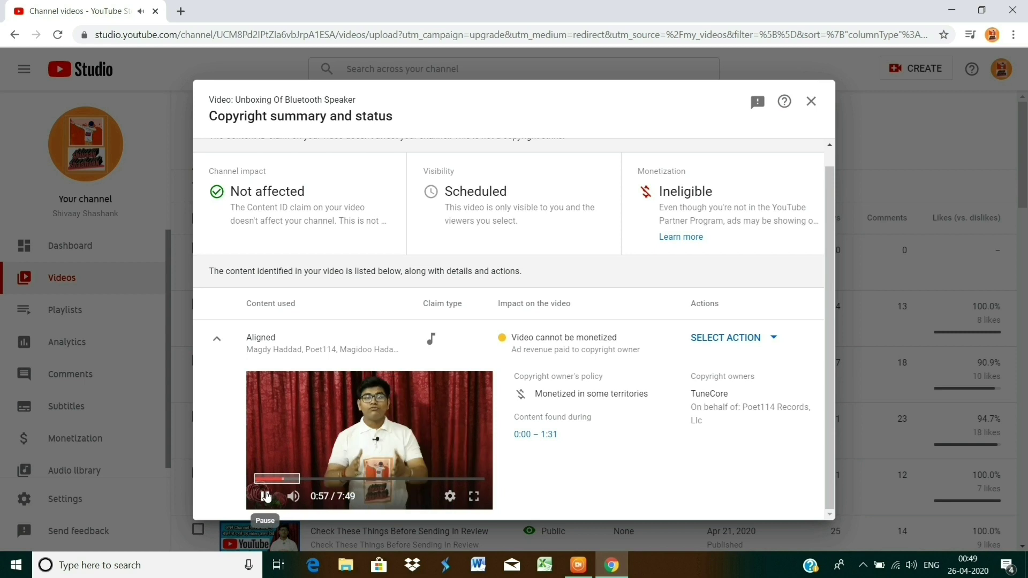
click(266, 496)
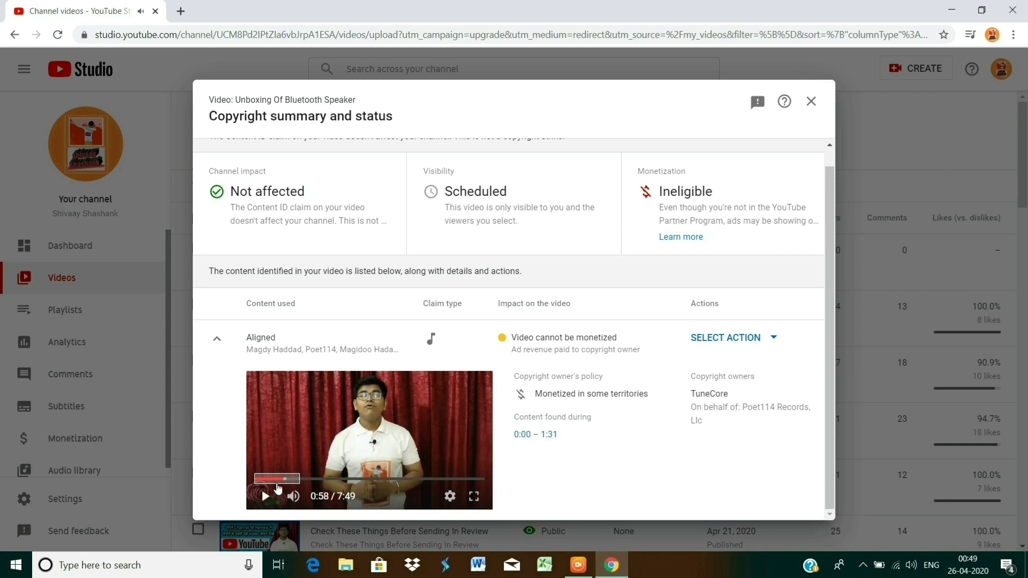
click(258, 479)
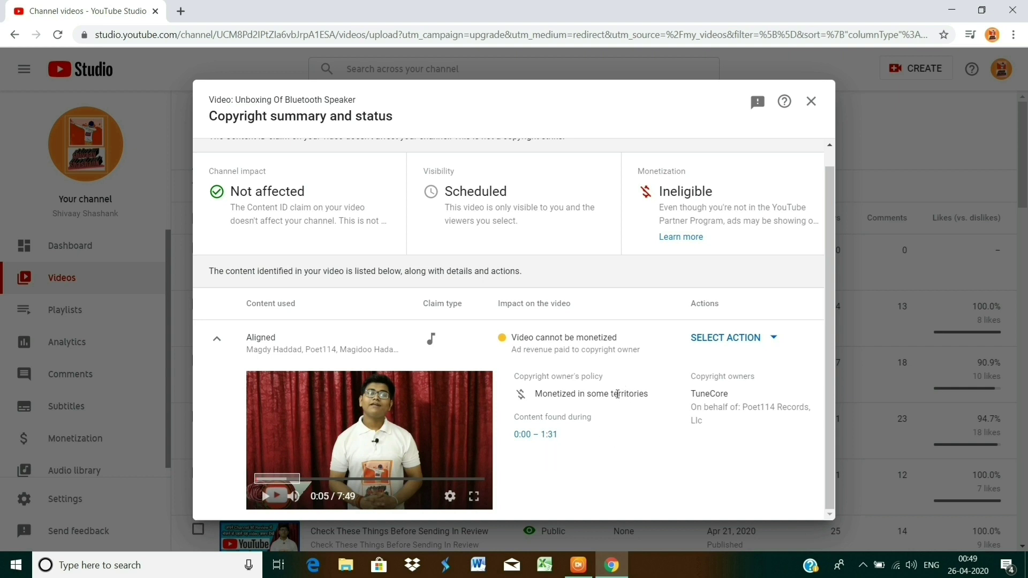
Step: Review the available actions for the Aligned claim without choosing one, and close the copyright summary
click(751, 343)
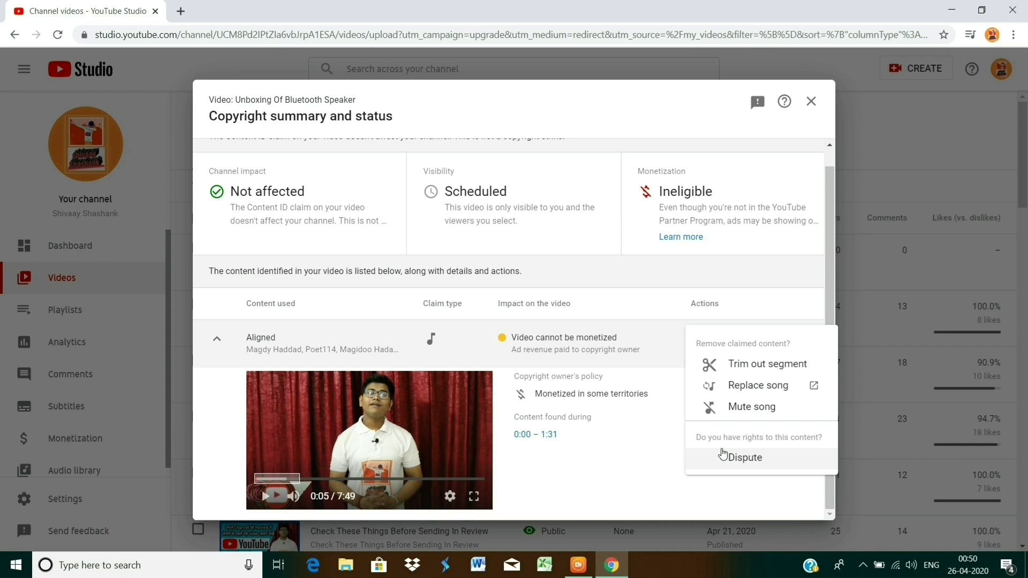
click(634, 476)
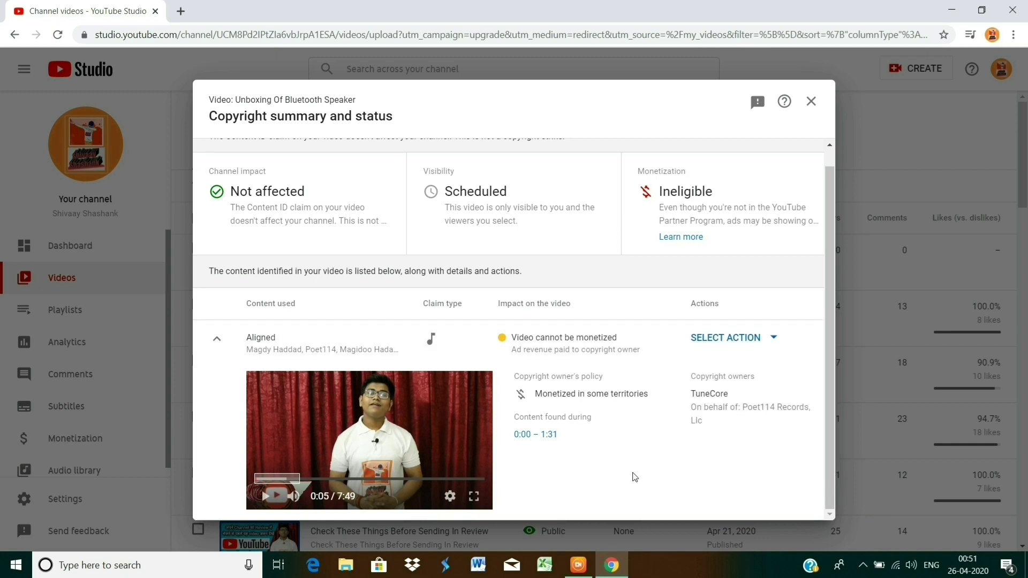
click(813, 102)
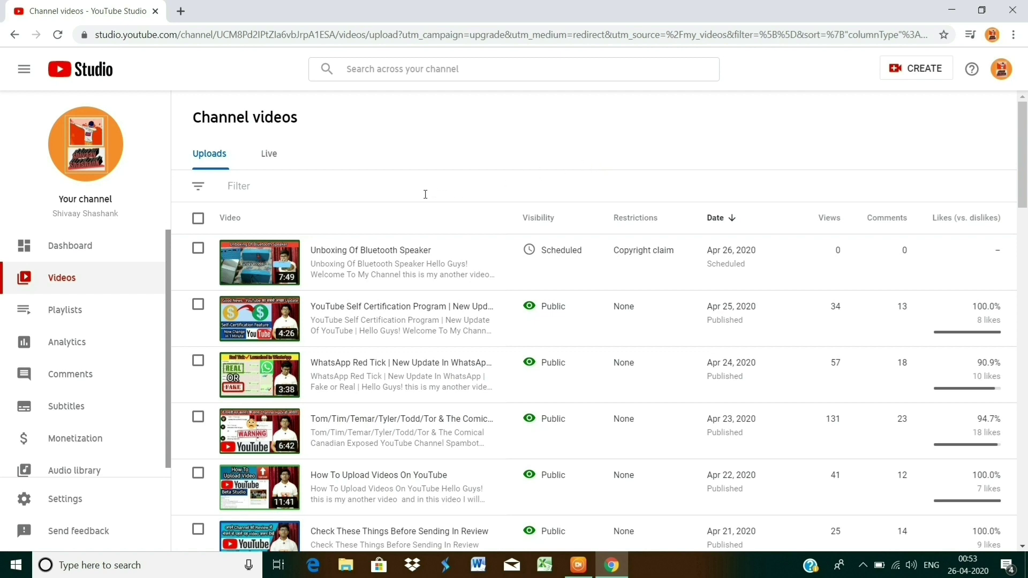
Step: Open the Unboxing Of Bluetooth Speaker video's details and start the video editor for it
mouse_move(239, 261)
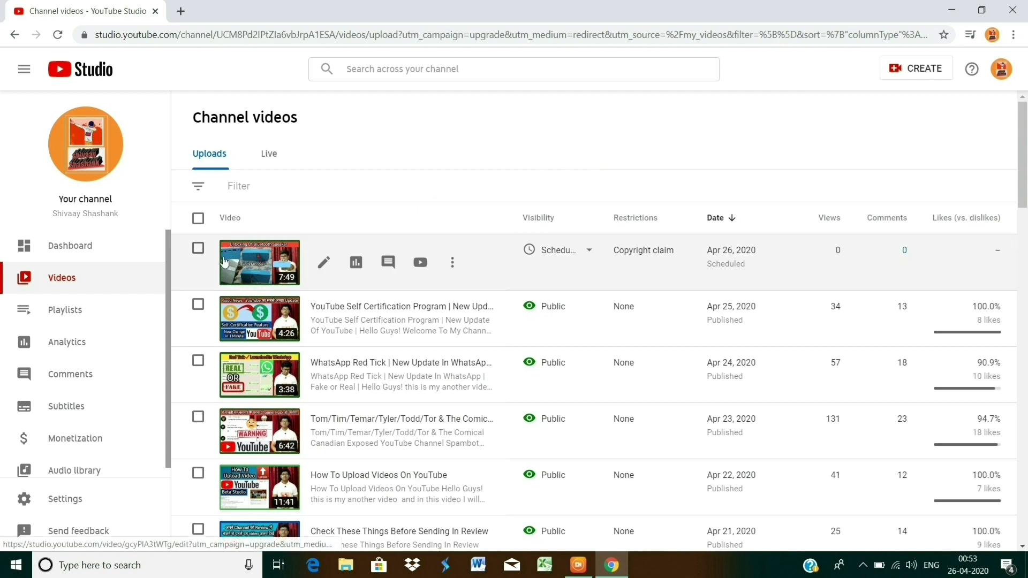
click(322, 264)
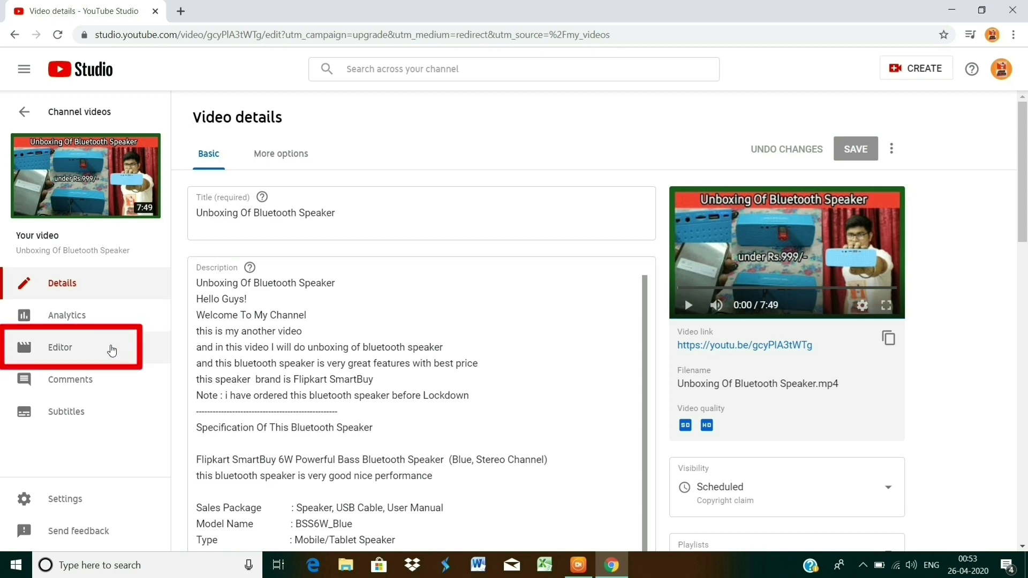
click(105, 352)
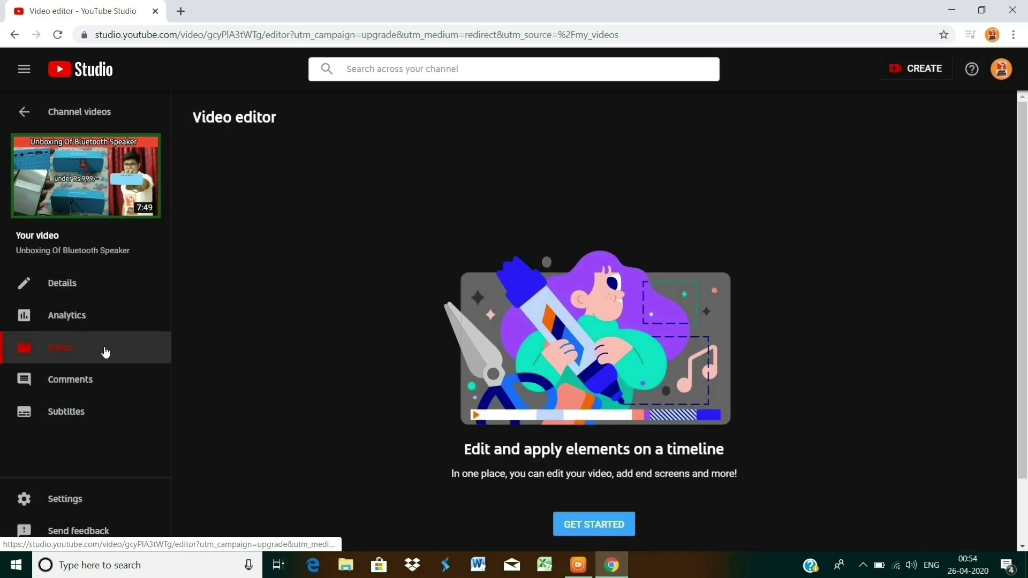
scroll(380, 345, down, 2)
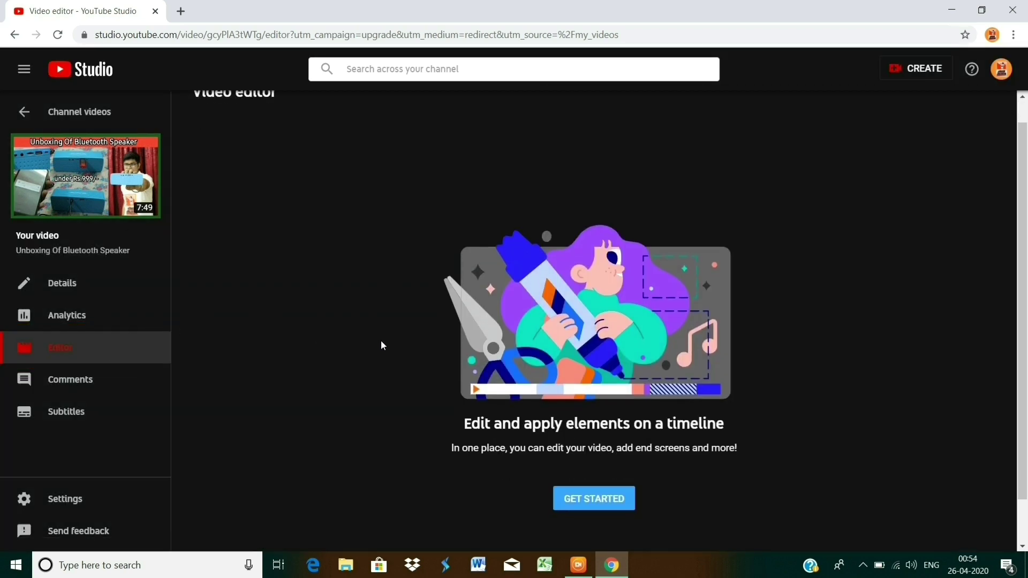
click(600, 444)
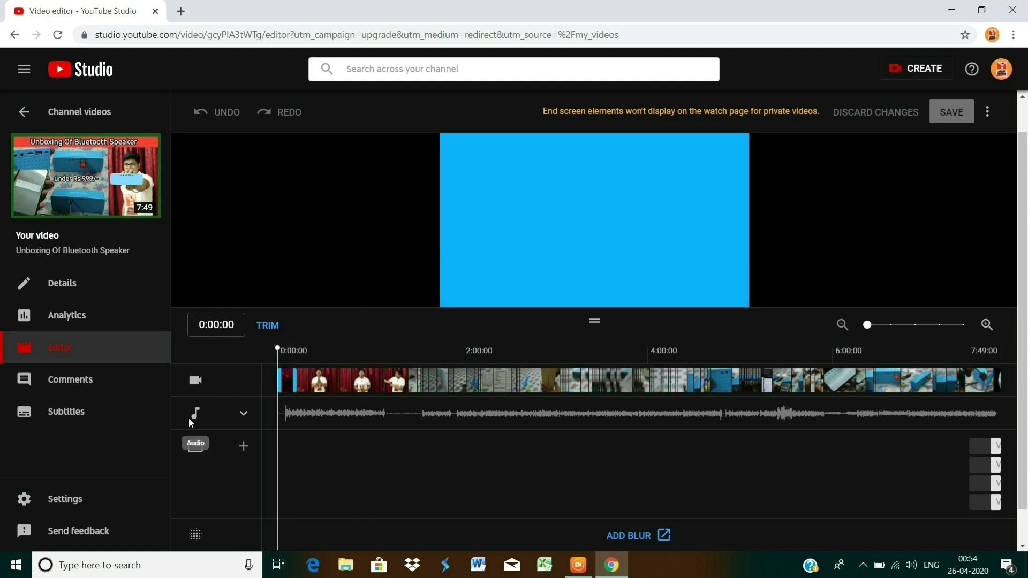
Step: Expand the editor's audio track options and open the page for adding or replacing audio
click(244, 417)
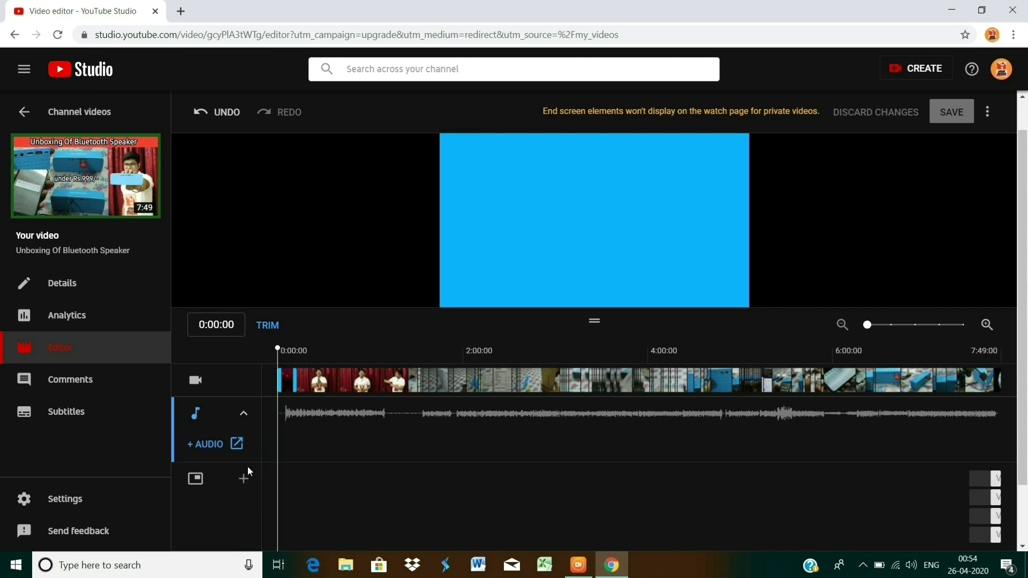
mouse_move(253, 471)
click(205, 444)
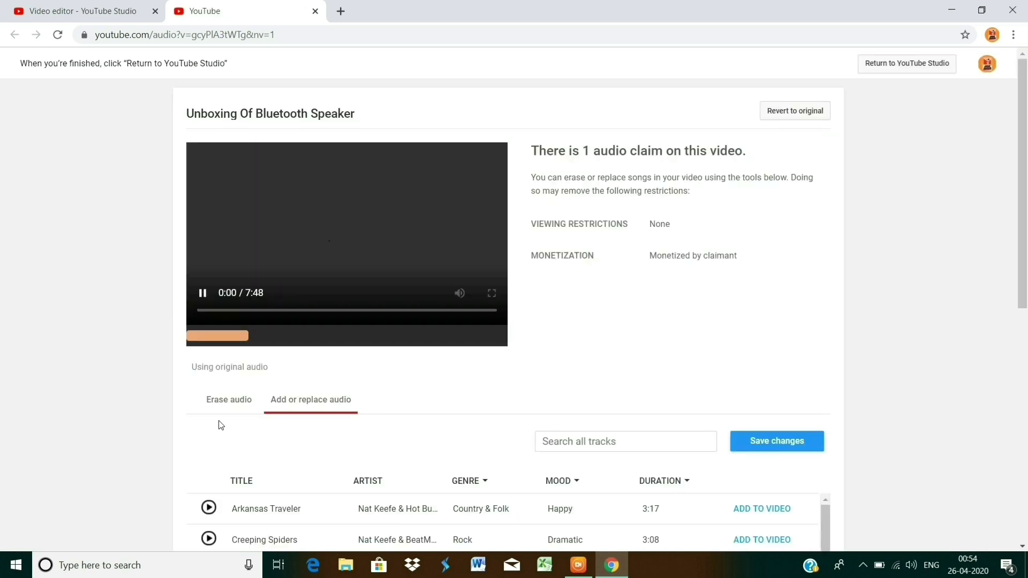
Step: Inspect the claimed audio segment beneath the preview, muting the system sound and pausing playback
mouse_move(240, 342)
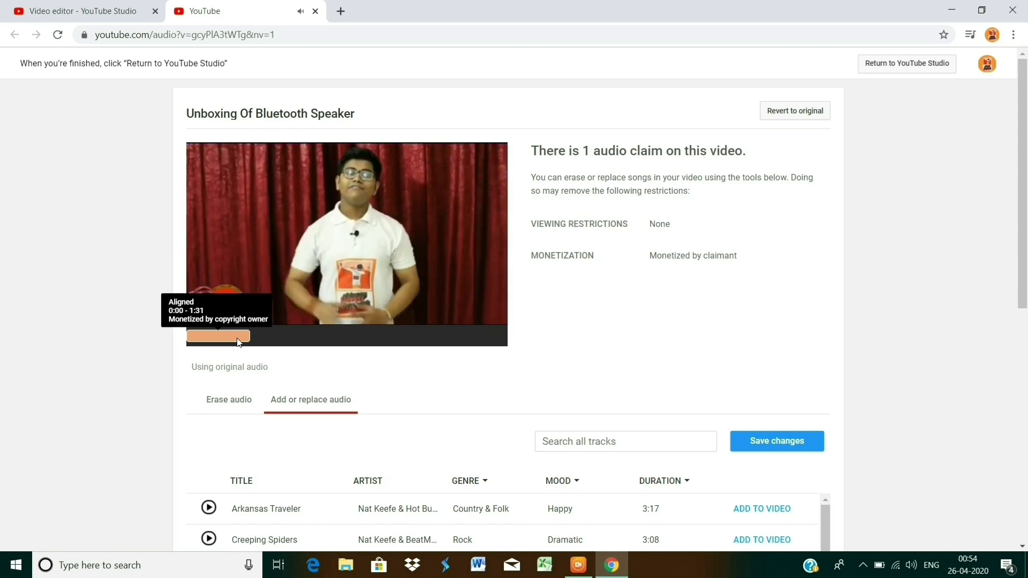
key(XF86AudioMute)
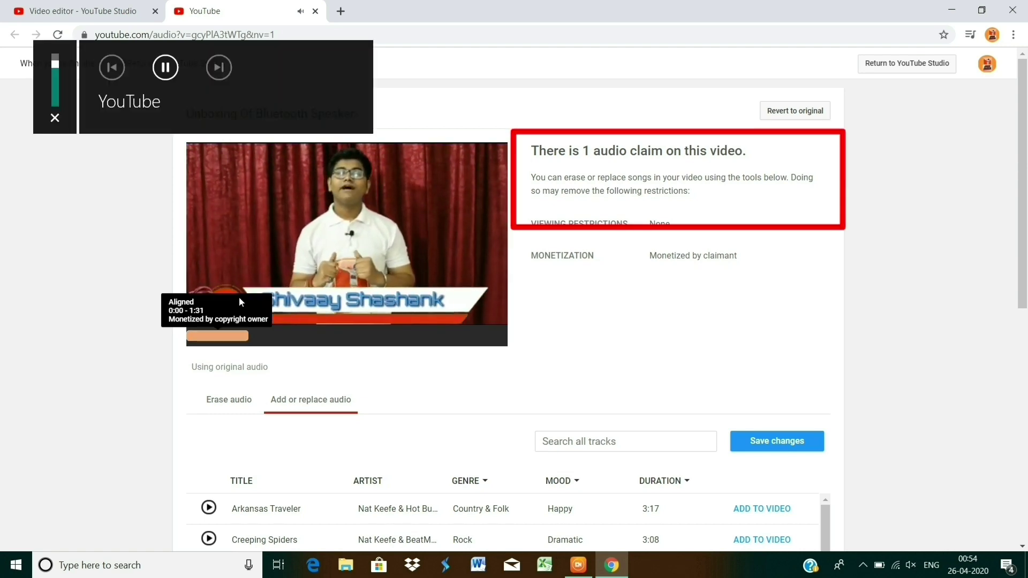
click(205, 294)
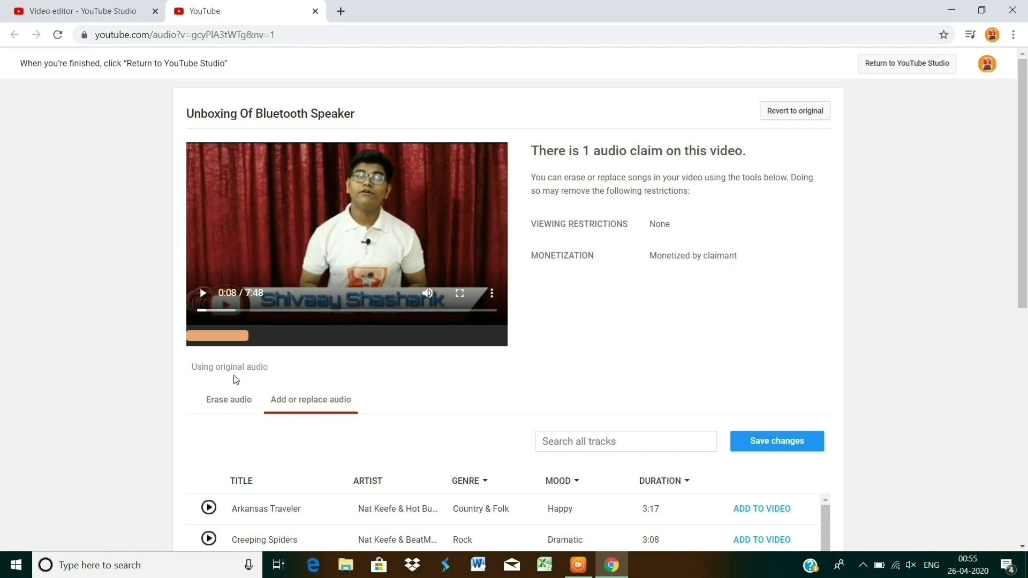
right_click(236, 339)
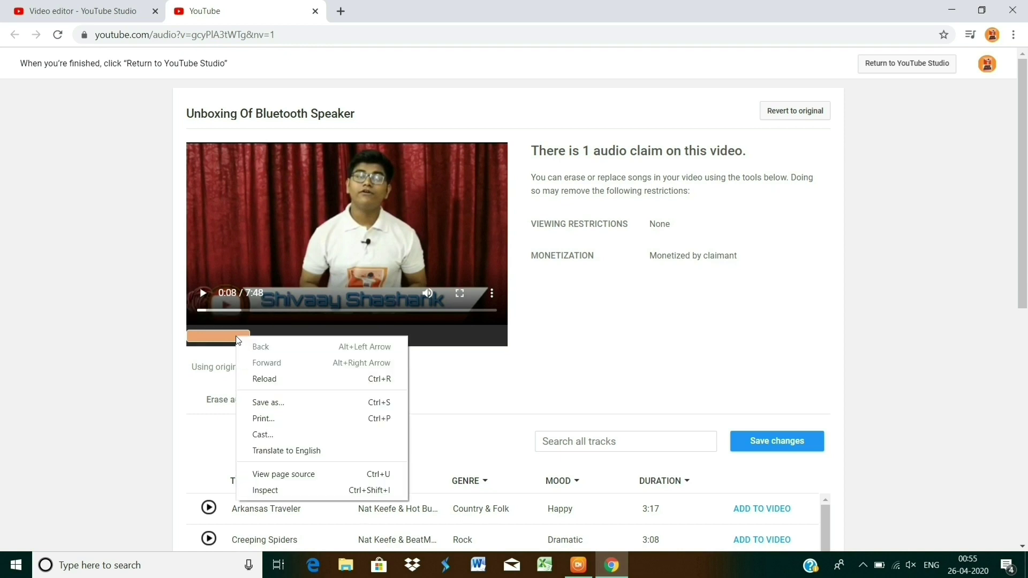
click(235, 341)
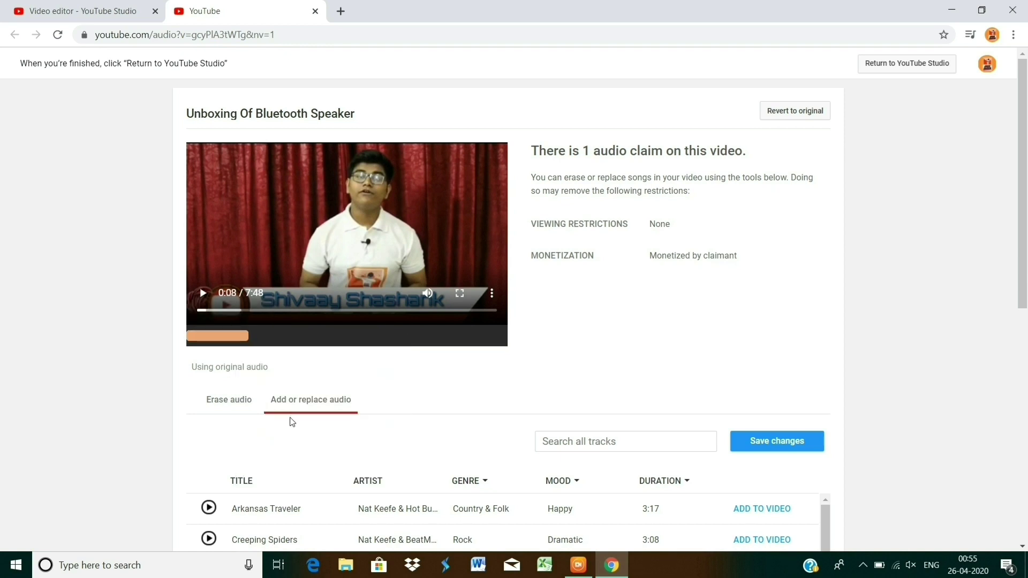
Step: Preview the replacement track Creeping Spiders with the system sound unmuted and the volume lowered, and stop its playback
scroll(384, 466, down, 1)
scroll(384, 466, down, 1)
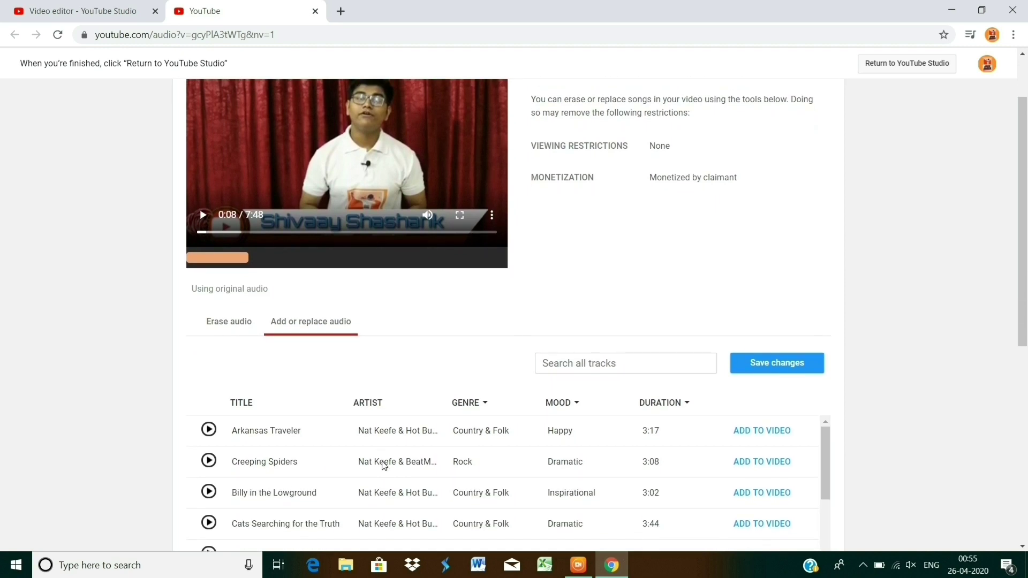
click(210, 456)
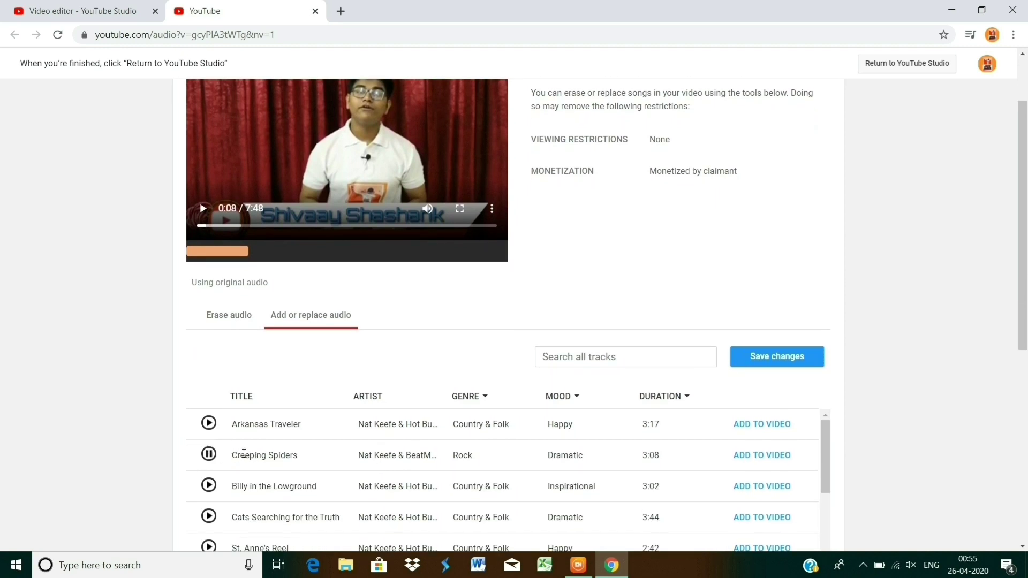
key(XF86AudioMute)
key(XF86AudioLowerVolume)
key(XF86AudioLowerVolume)
key(XF86AudioLowerVolume)
key(XF86AudioLowerVolume)
key(XF86AudioLowerVolume)
key(XF86AudioLowerVolume)
key(XF86AudioLowerVolume)
key(XF86AudioLowerVolume)
key(XF86AudioLowerVolume)
key(XF86AudioLowerVolume)
key(XF86AudioLowerVolume)
key(XF86AudioLowerVolume)
key(XF86AudioLowerVolume)
key(XF86AudioLowerVolume)
key(XF86AudioLowerVolume)
key(XF86AudioLowerVolume)
key(XF86AudioLowerVolume)
key(XF86AudioLowerVolume)
key(XF86AudioLowerVolume)
key(XF86AudioLowerVolume)
key(XF86AudioLowerVolume)
click(209, 455)
scroll(131, 159, up, 2)
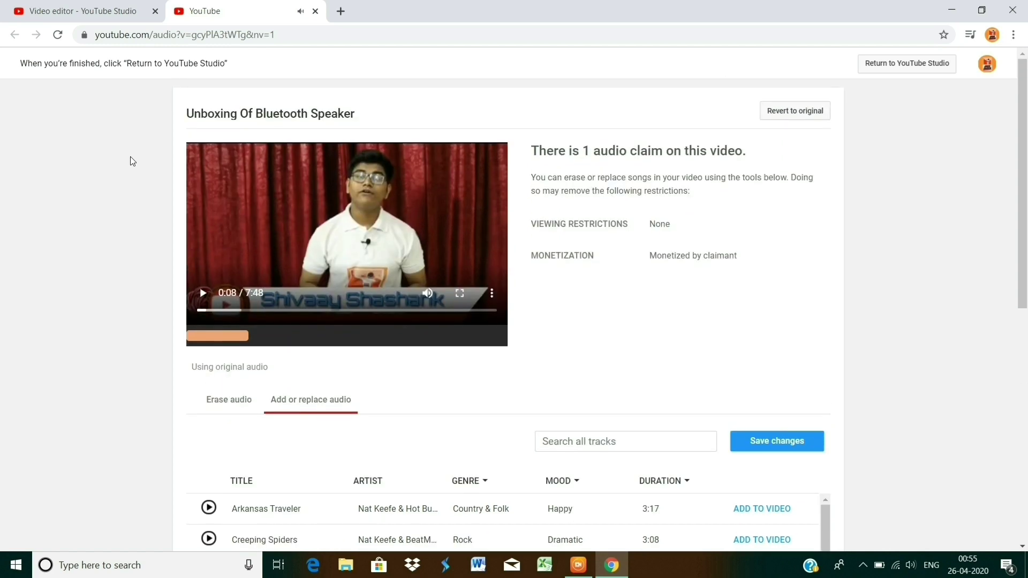
Step: Close the audio page, return to the channel videos list, and reopen the Bluetooth speaker video's copyright claim details
click(316, 11)
click(14, 35)
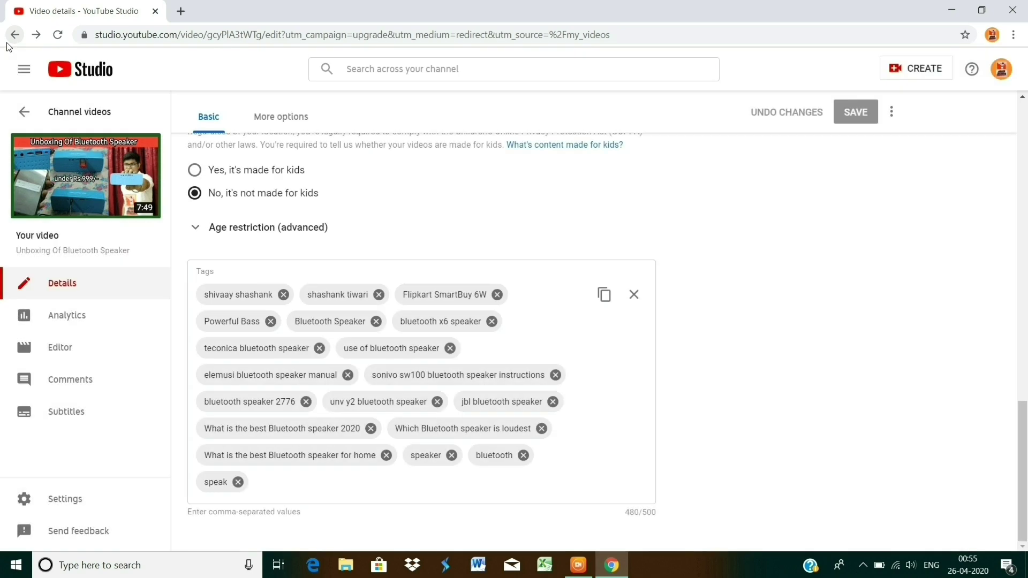
click(9, 43)
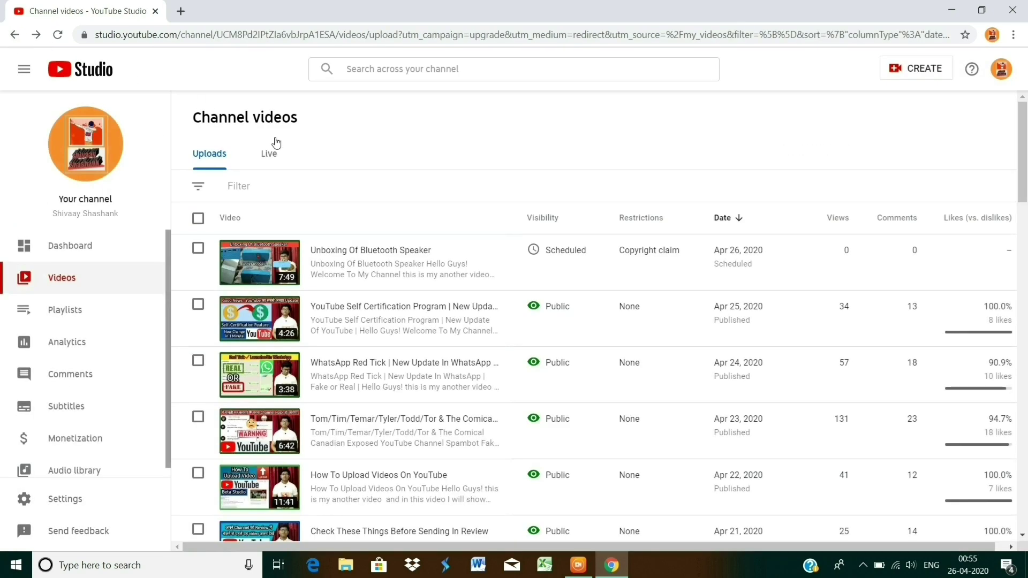
mouse_move(647, 246)
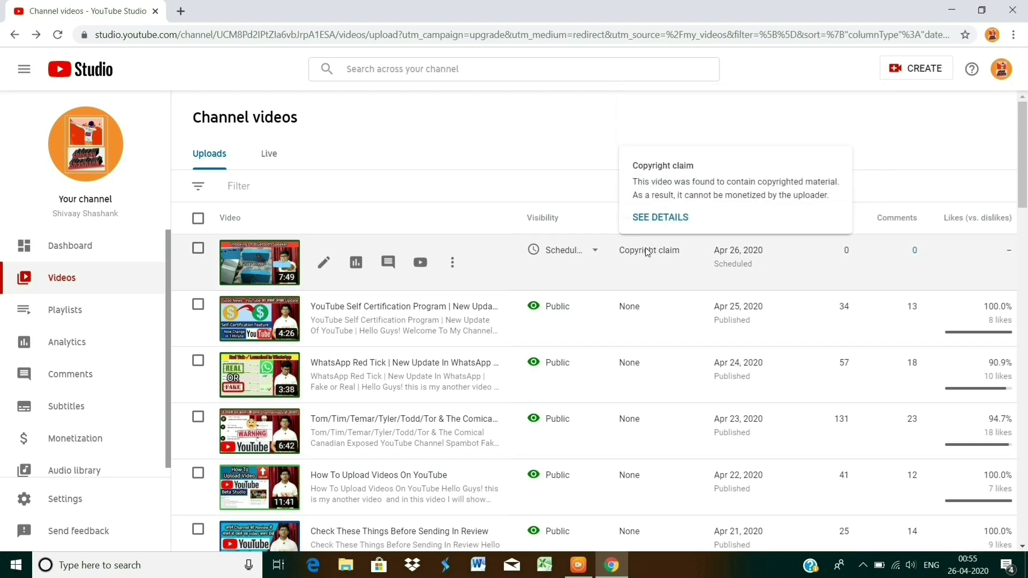
click(650, 218)
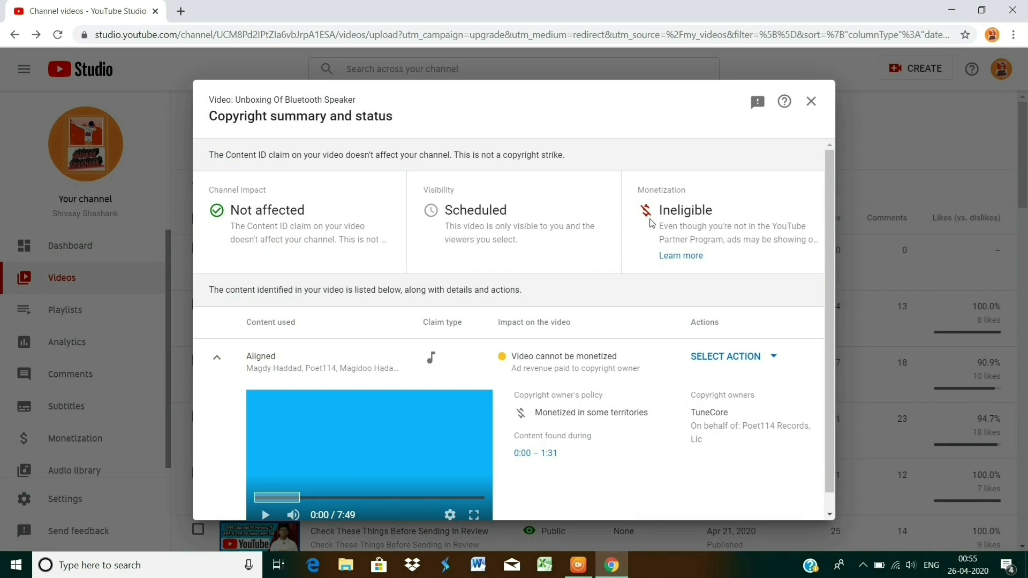
Step: Start a dispute of the Aligned claim and confirm that it isn't based on any of the listed invalid reasons
click(728, 357)
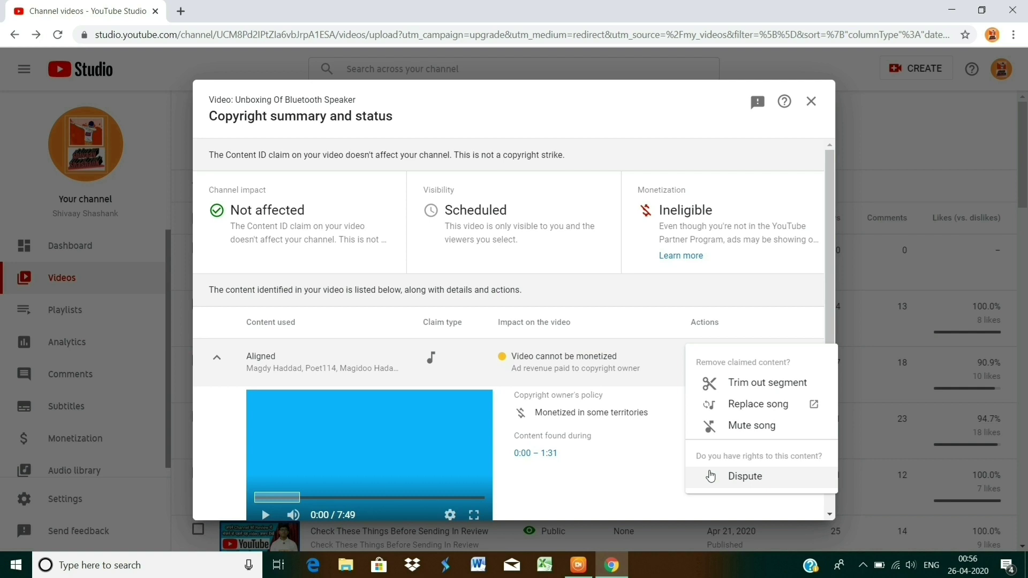
click(736, 481)
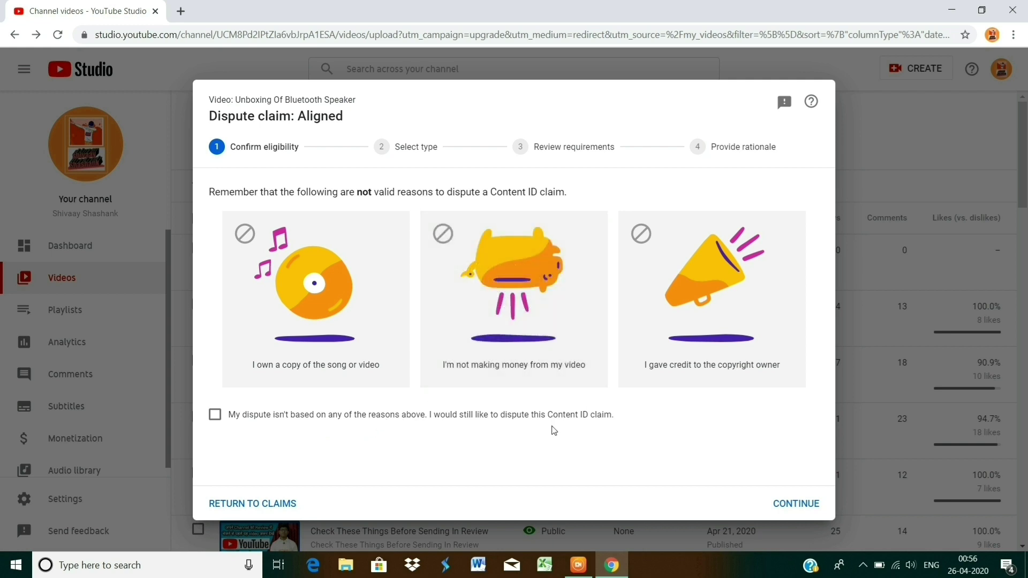
mouse_move(699, 389)
mouse_move(676, 362)
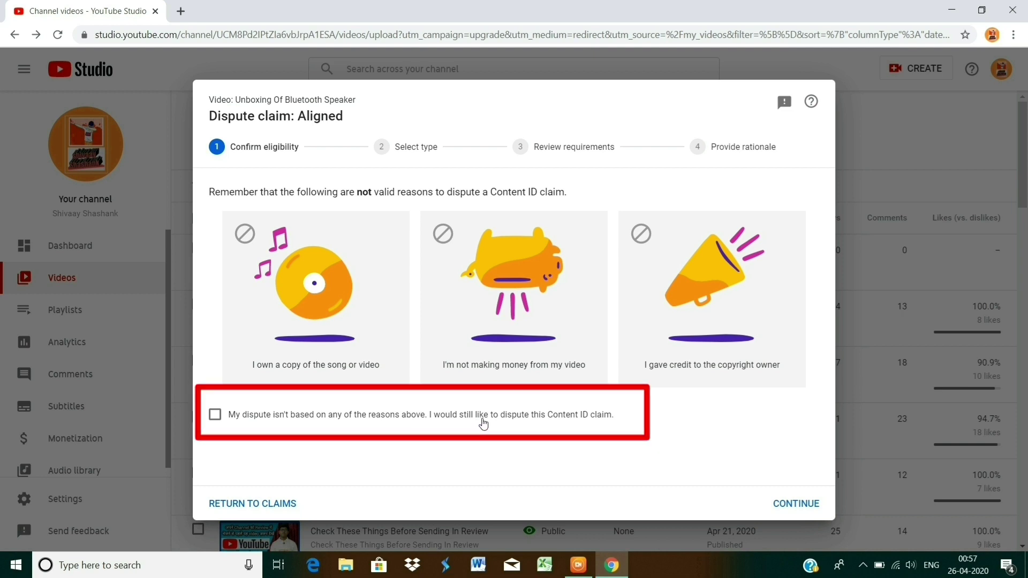
click(213, 420)
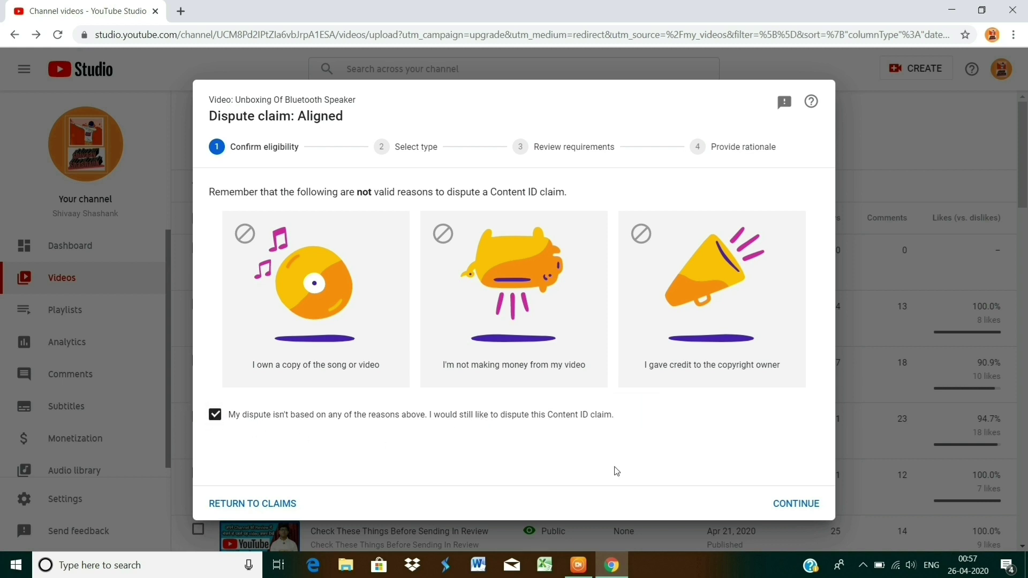
click(780, 506)
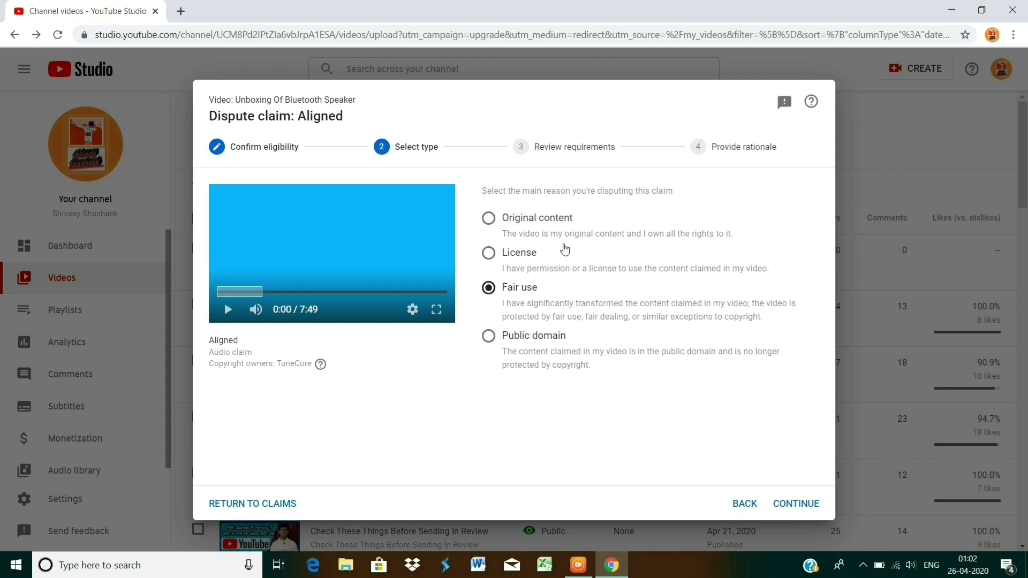
Step: Choose Original content as the dispute reason and confirm that the video is an original creation without anyone else's work
click(544, 216)
click(811, 503)
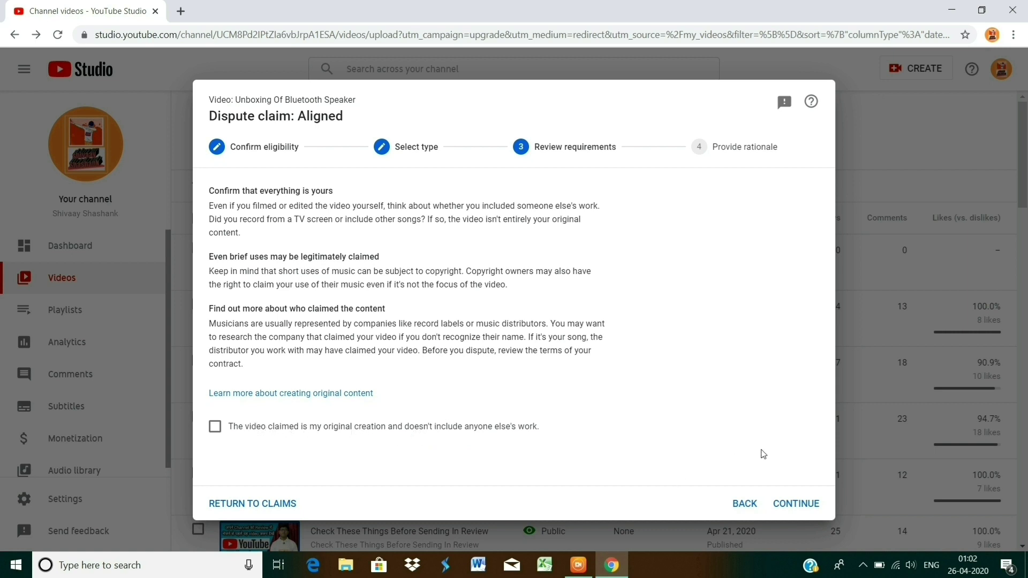
click(789, 499)
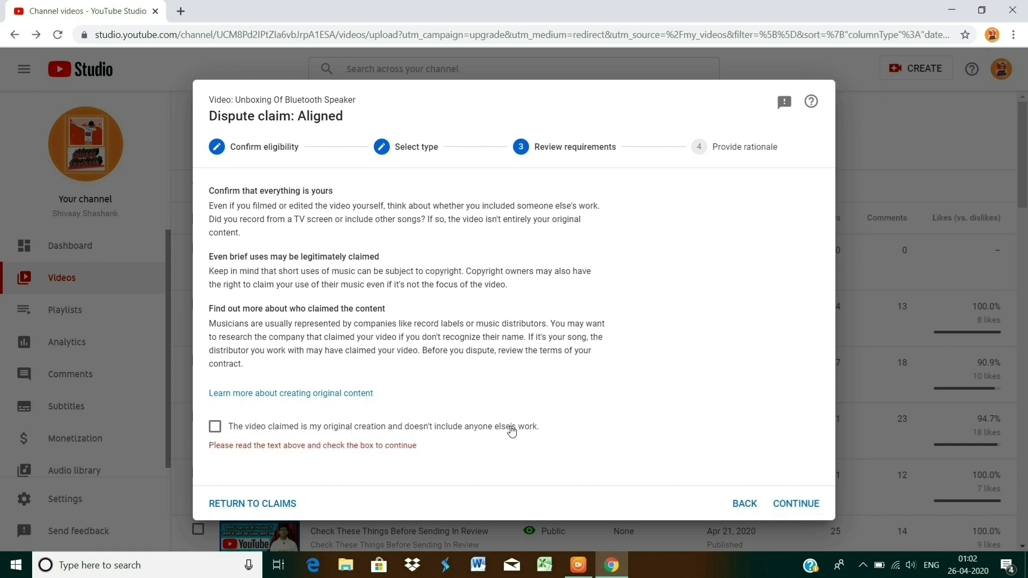
click(434, 424)
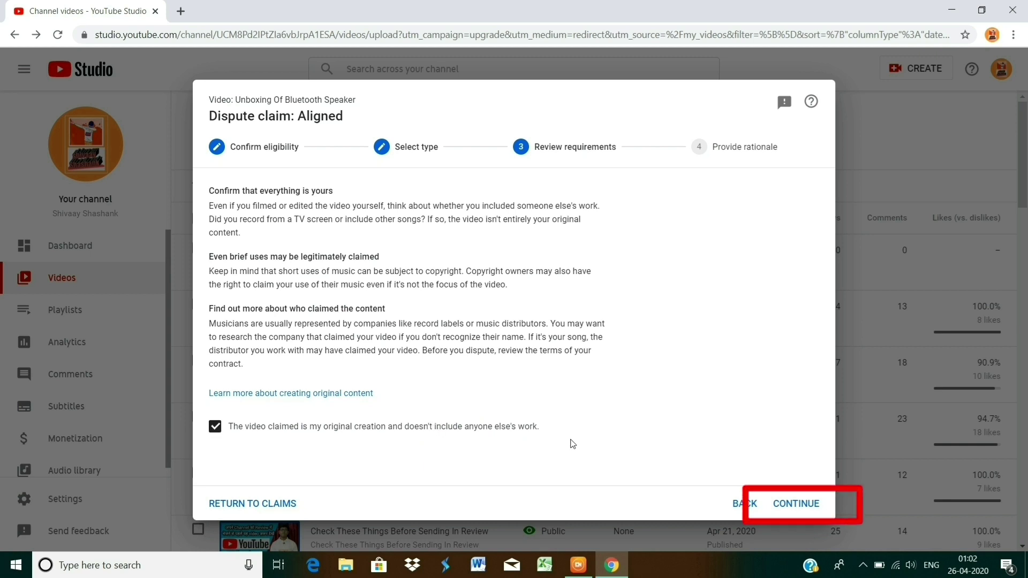
click(790, 506)
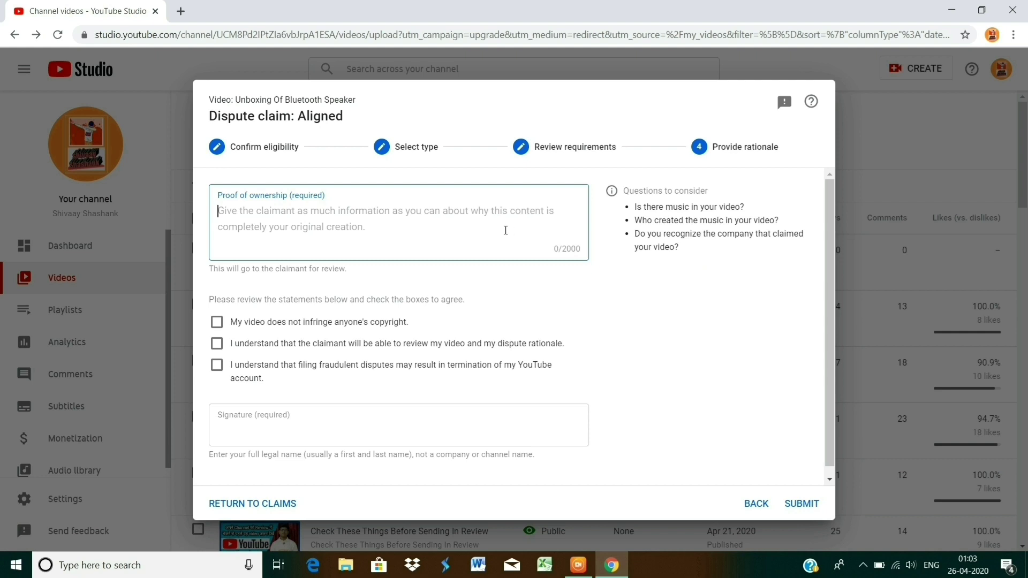
Step: Write the proof of ownership beginning "i am already aware from the youtube rules and the guidlines of youtube and this claimed was done by mistake"
text(i )
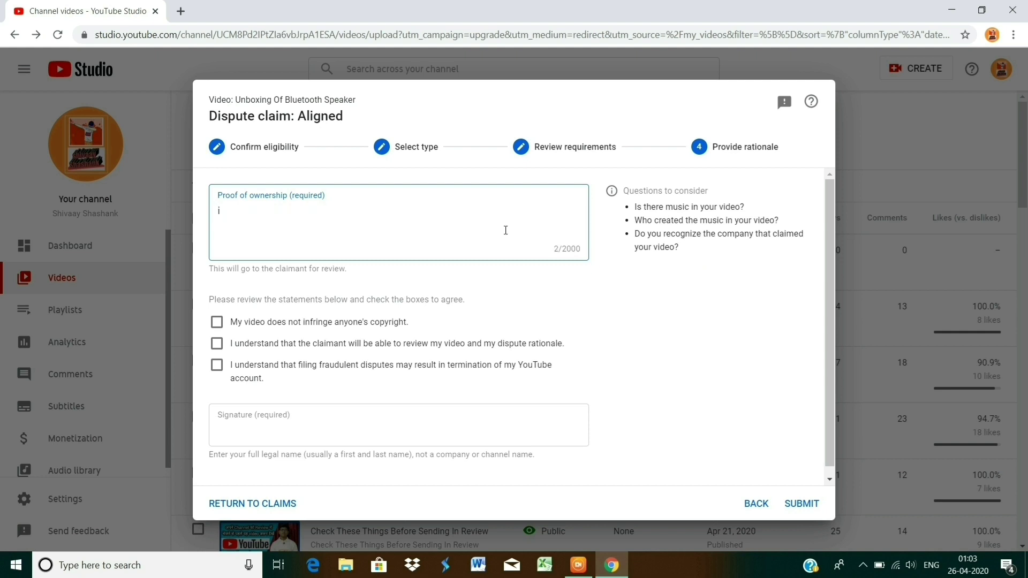
text(am alredy)
key(BackSpace)
key(BackSpace)
text(a)
text(dy)
text( awa)
text(re)
text(tha)
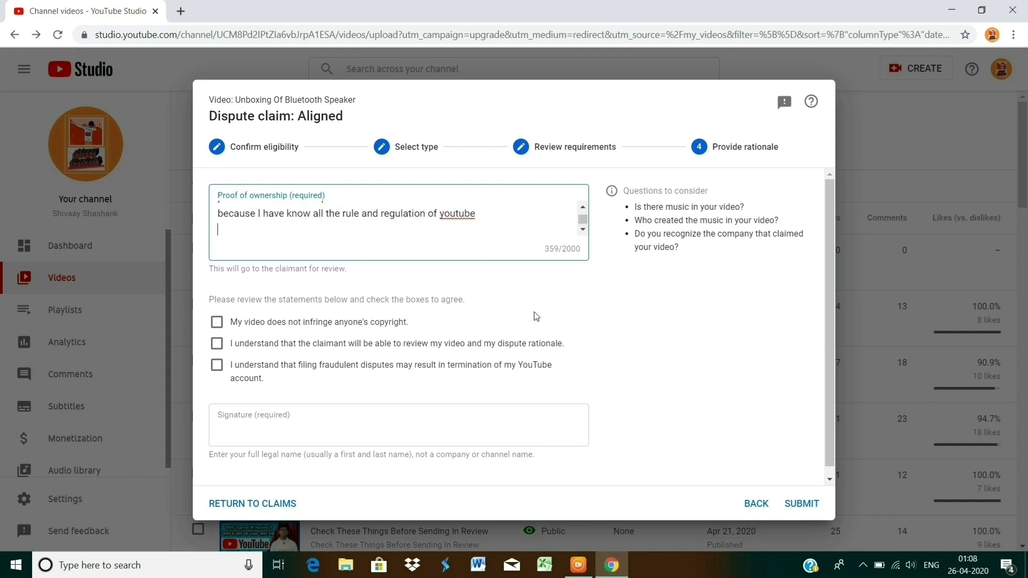
Step: Agree to the non-infringement and claimant-review statements, and enter the full legal name as the signature
click(380, 410)
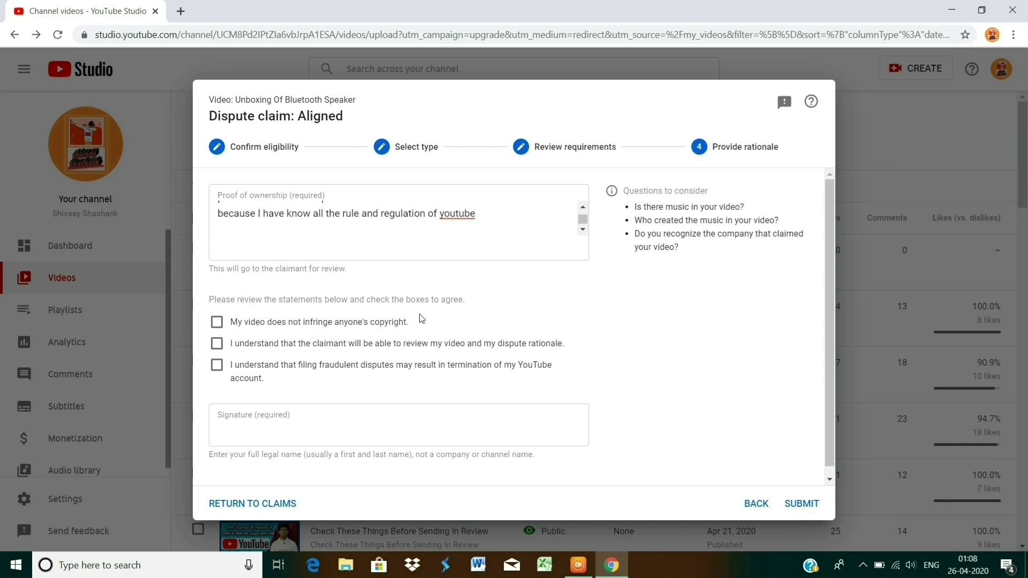
click(223, 332)
click(218, 344)
click(280, 414)
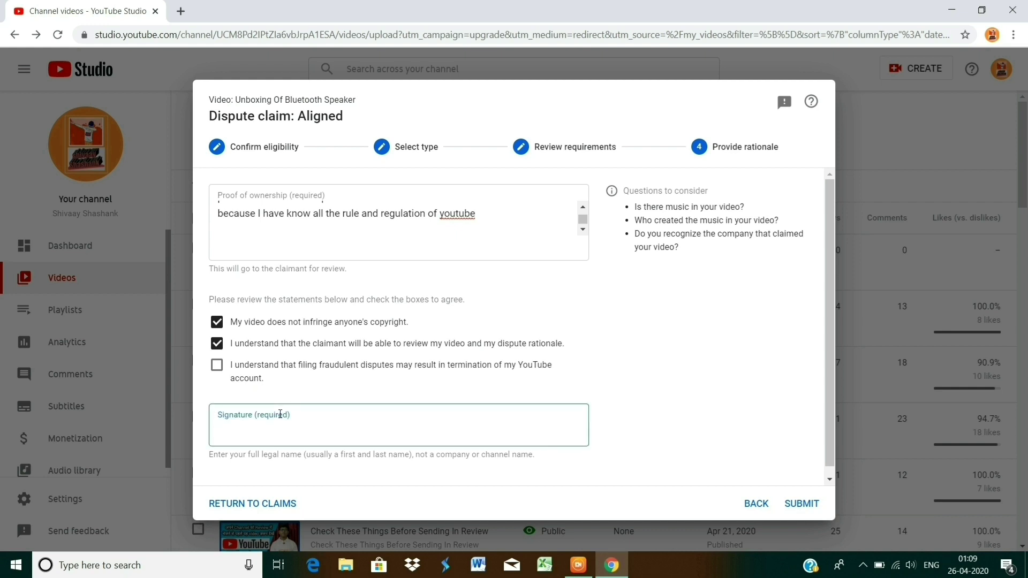
text(shashank tiwari)
Step: Agree to the statement about fraudulent disputes, submit the dispute, and dismiss the submission notice
click(786, 506)
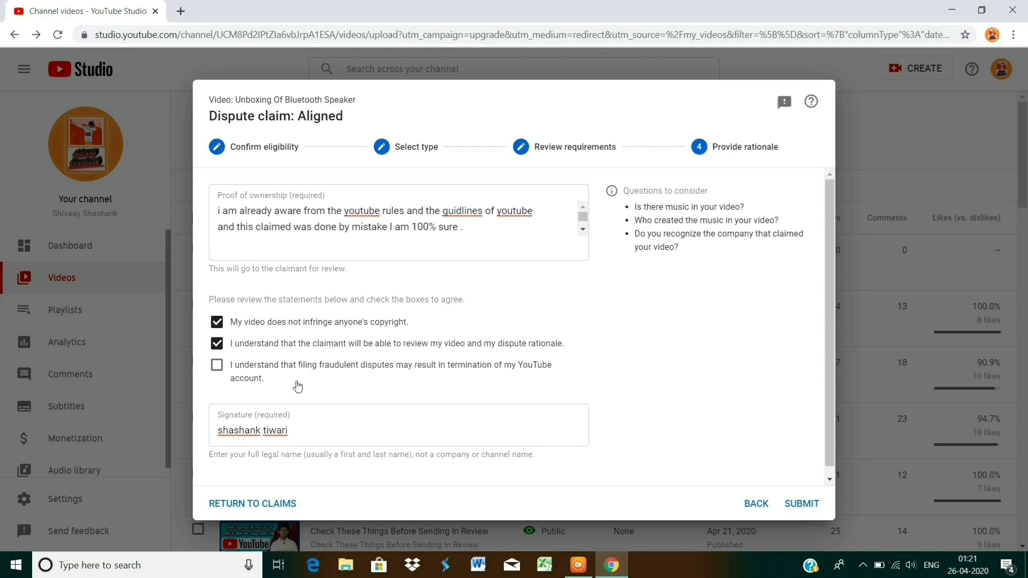
click(218, 366)
scroll(664, 333, down, 1)
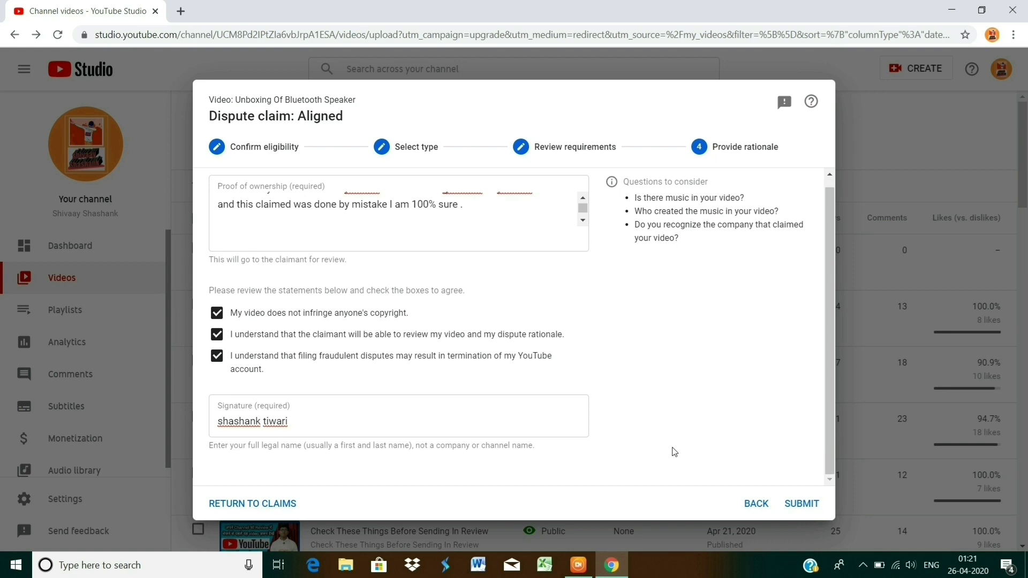
click(798, 505)
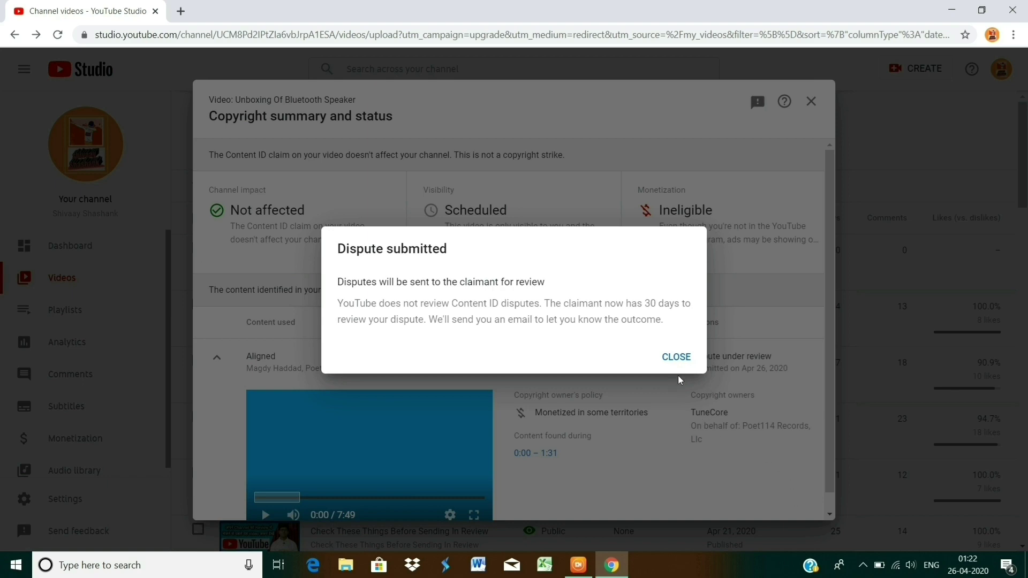
click(676, 357)
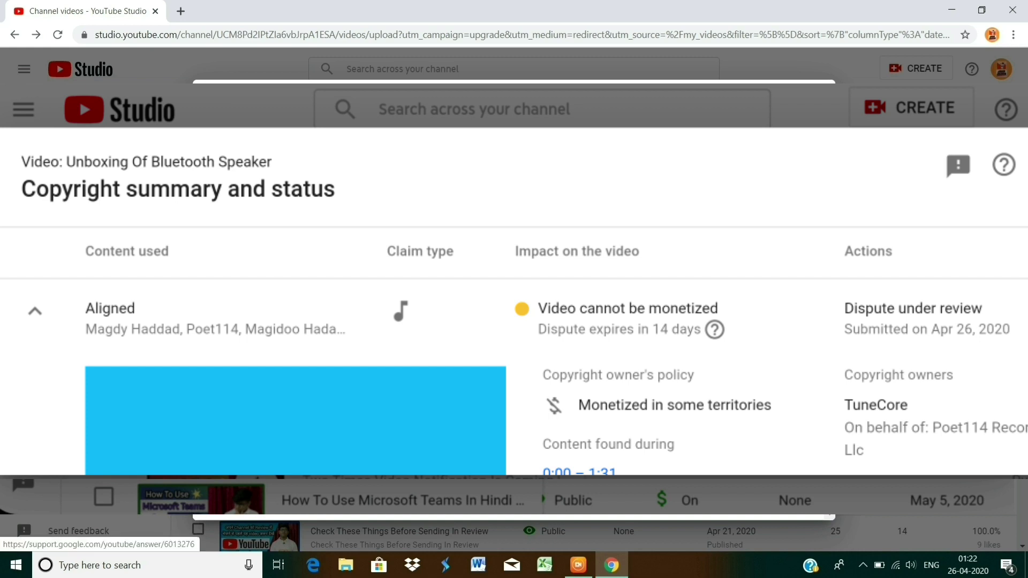
Step: View the help article linked from the dispute's expiry, close it, and return to the channel videos list
click(714, 329)
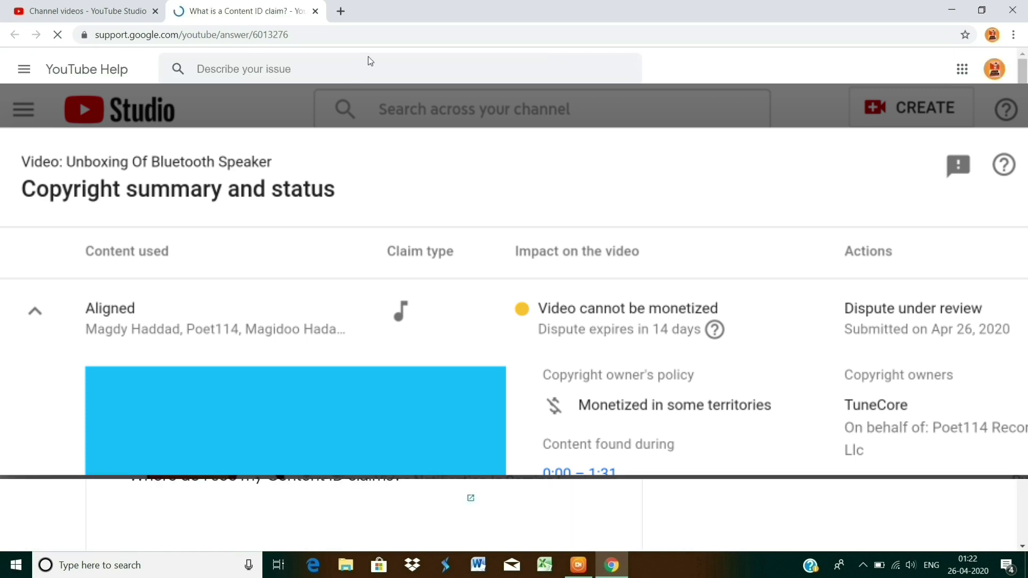
scroll(390, 360, down, 1)
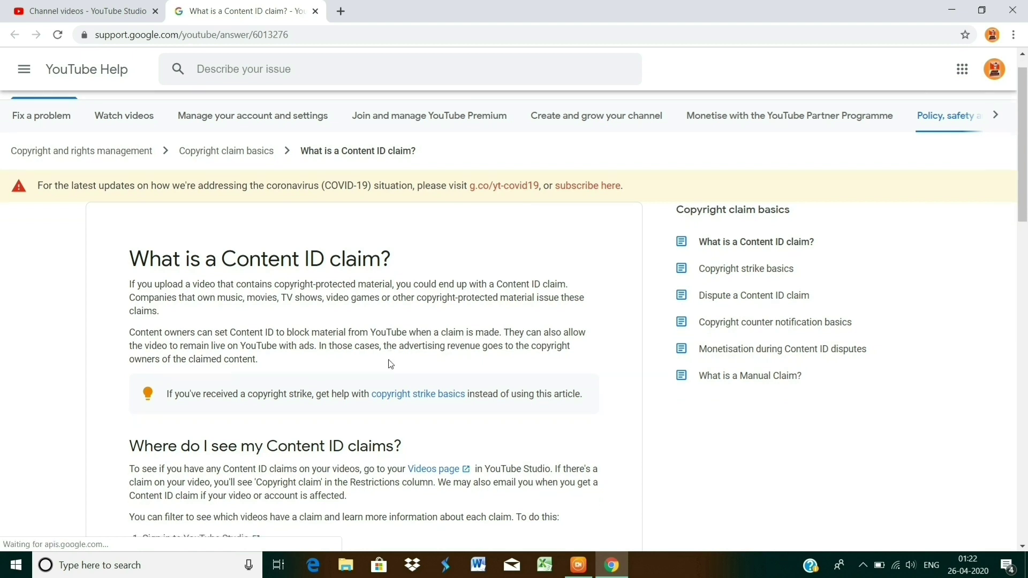
key(ctrl+w)
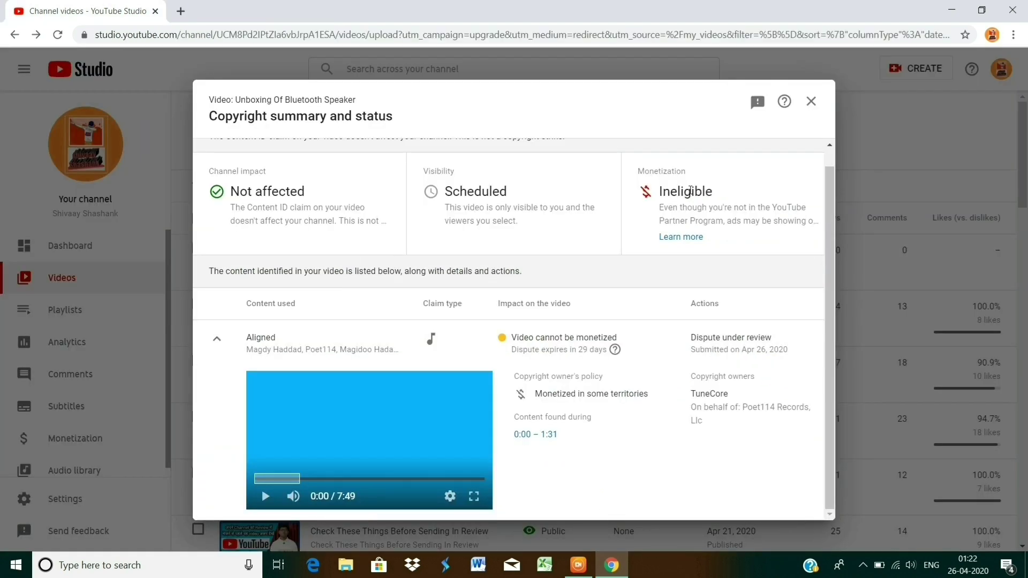
click(810, 103)
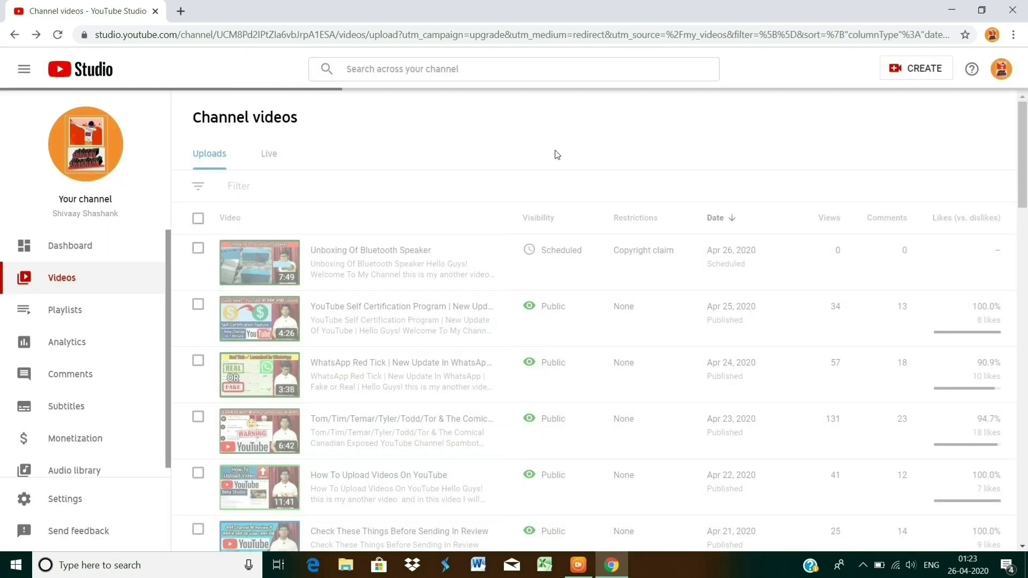